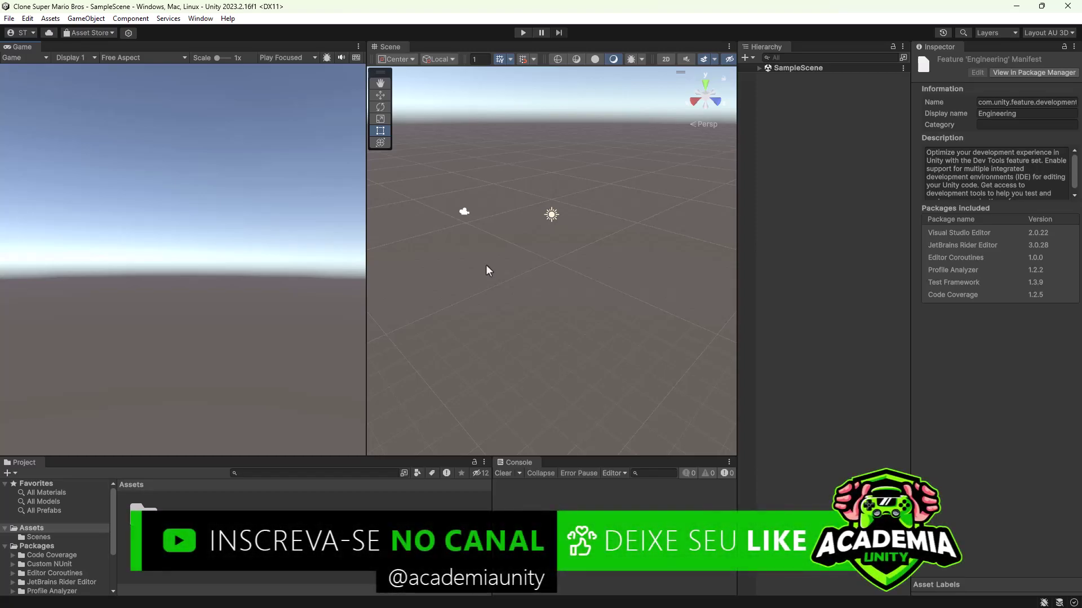
# Open the Package Manager from the Window menu to see the project's installed packages
pyautogui.click(201, 19)
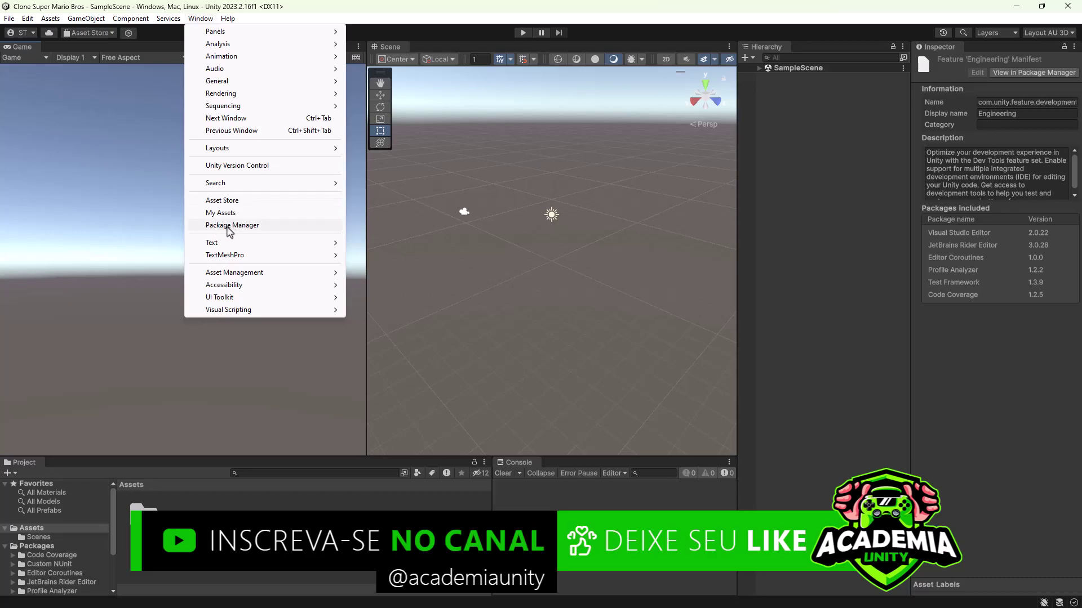
pyautogui.click(253, 225)
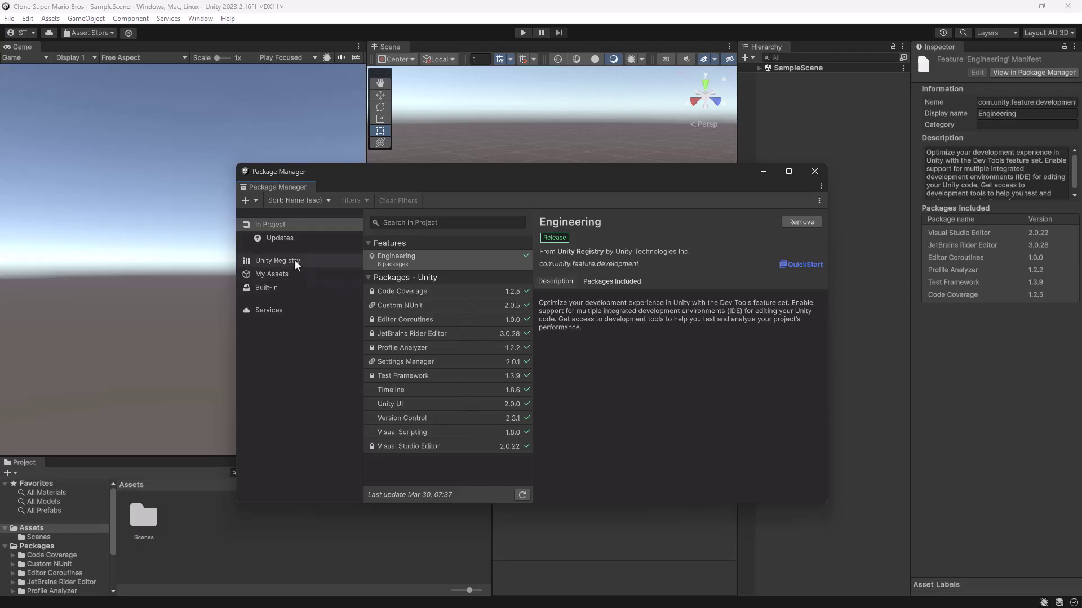
# Browse the Unity Registry, glance at My Assets, then return to the Unity Registry list
pyautogui.click(277, 262)
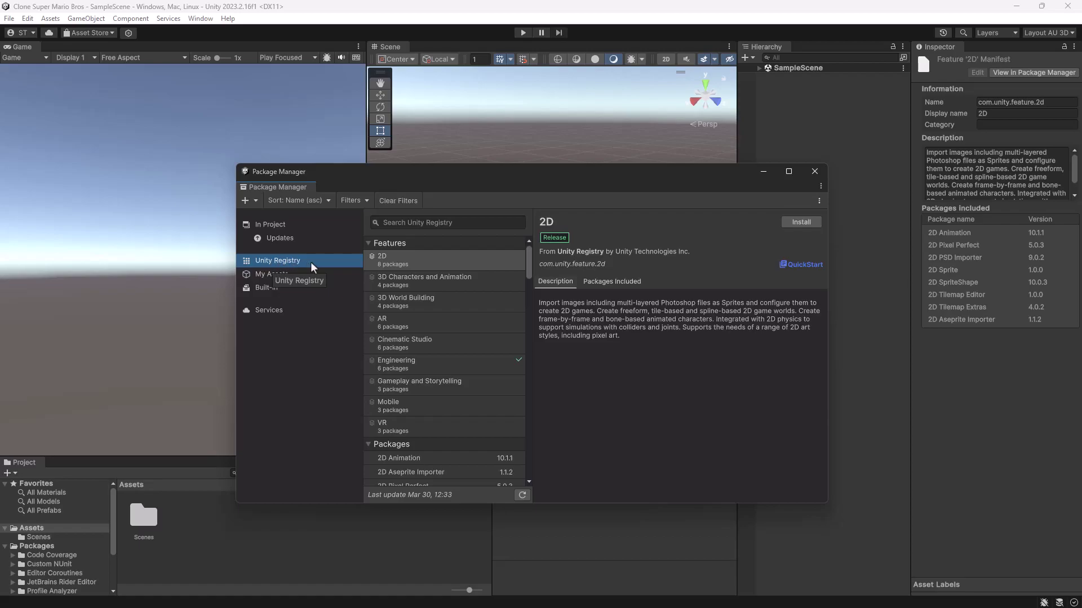
pyautogui.click(258, 276)
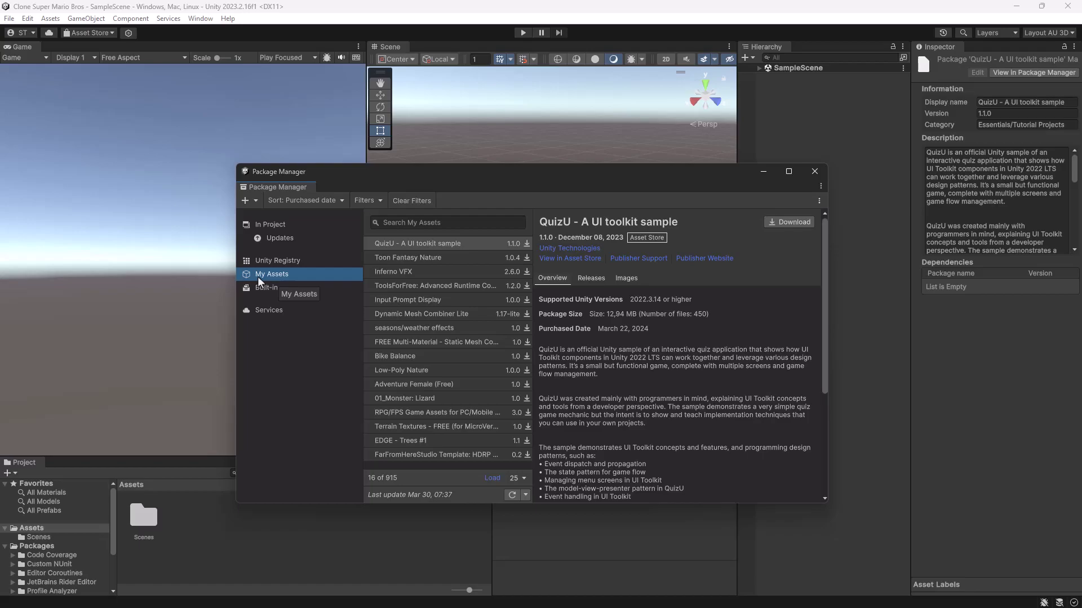
pyautogui.click(268, 262)
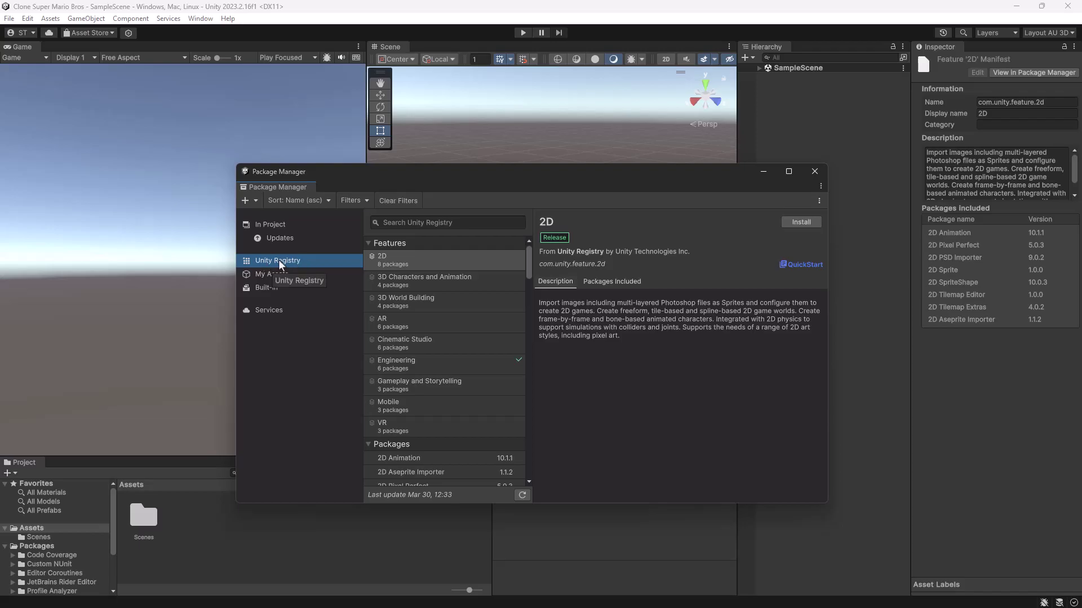
# Search the registry for 'Cinemachine', check its version history, and install Cinemachine 2.9.7
pyautogui.click(401, 222)
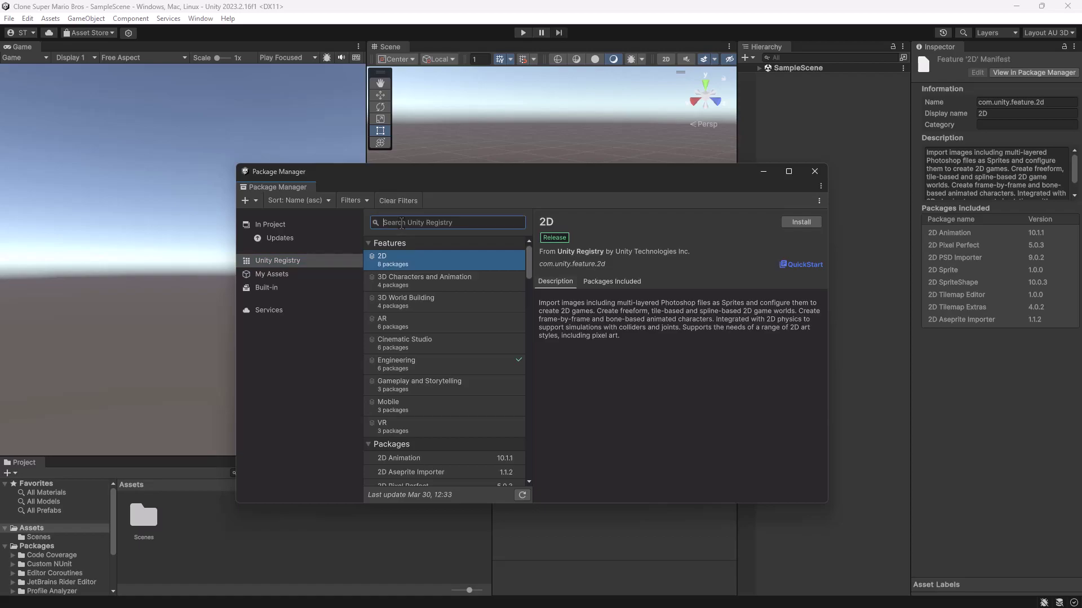
pyautogui.write('Cinem')
pyautogui.write('achine')
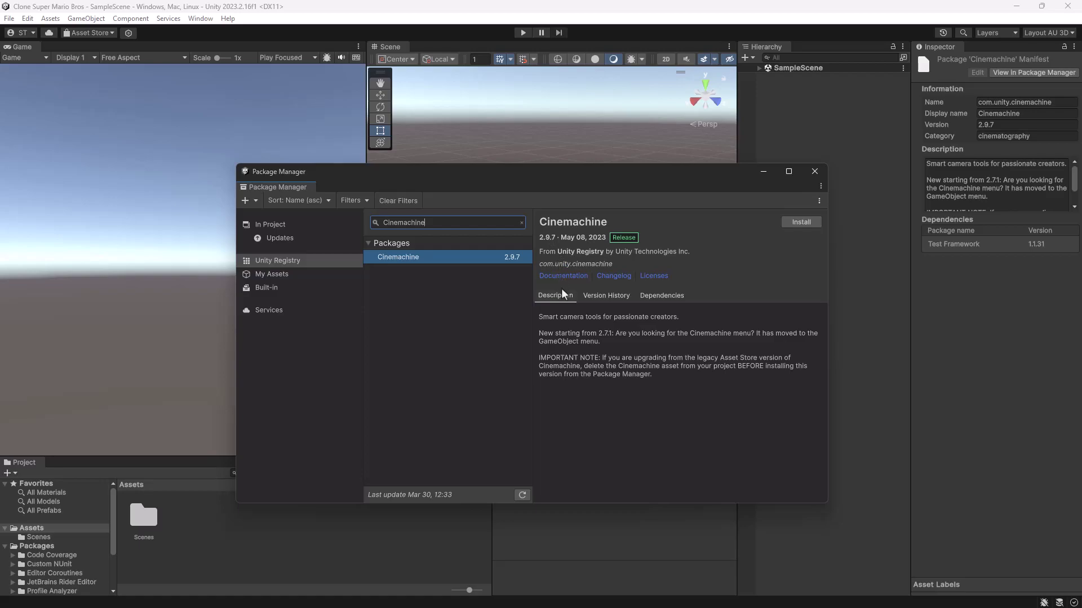
pyautogui.click(598, 298)
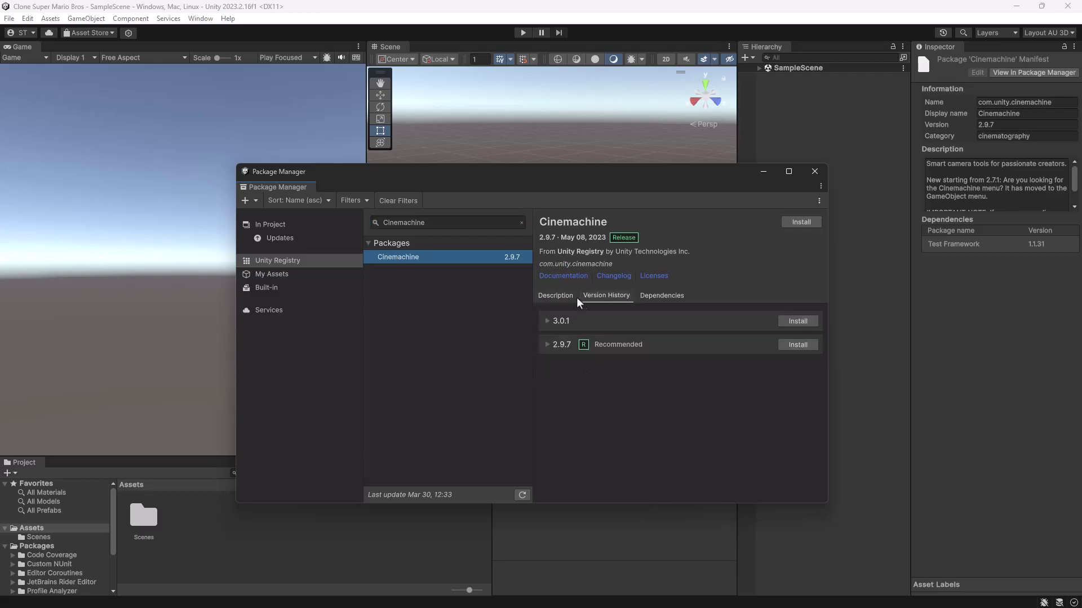
pyautogui.click(557, 297)
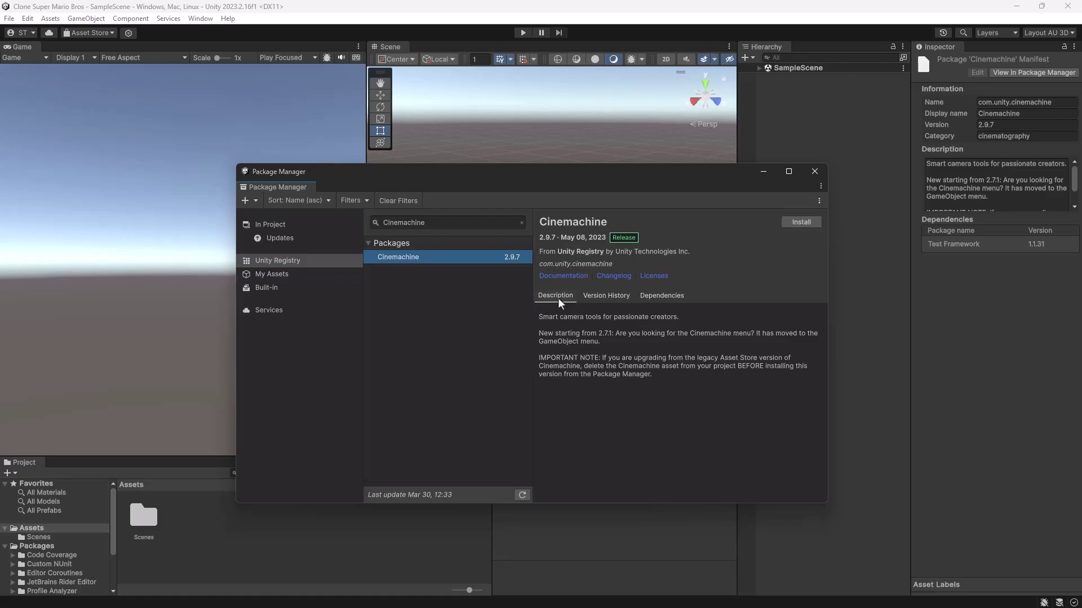
pyautogui.click(805, 223)
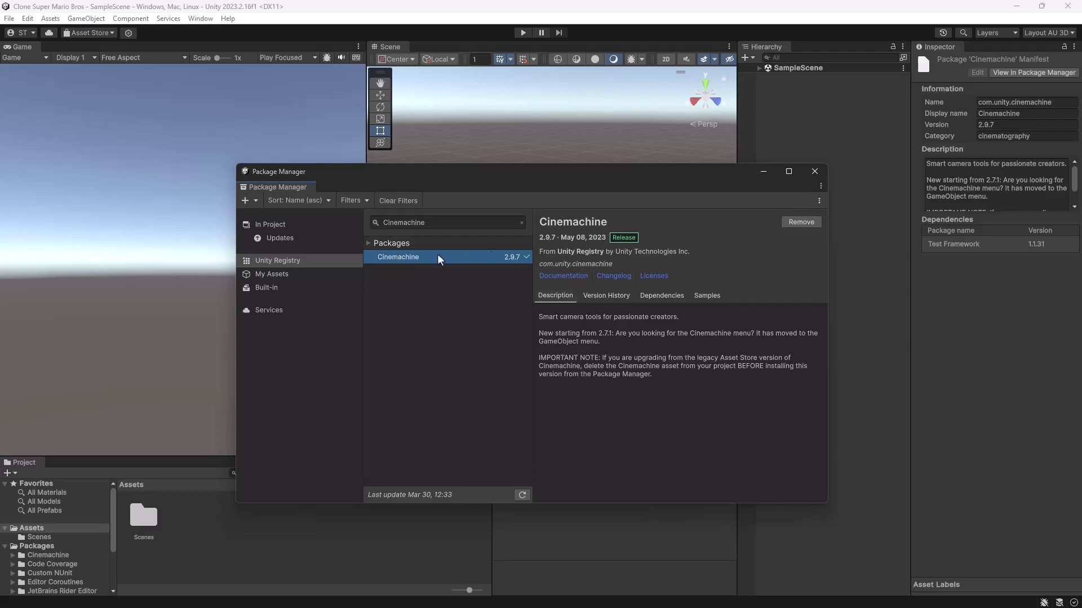
# Search for 'Universa' and install the Universal RP 16.0.5 package
pyautogui.click(444, 223)
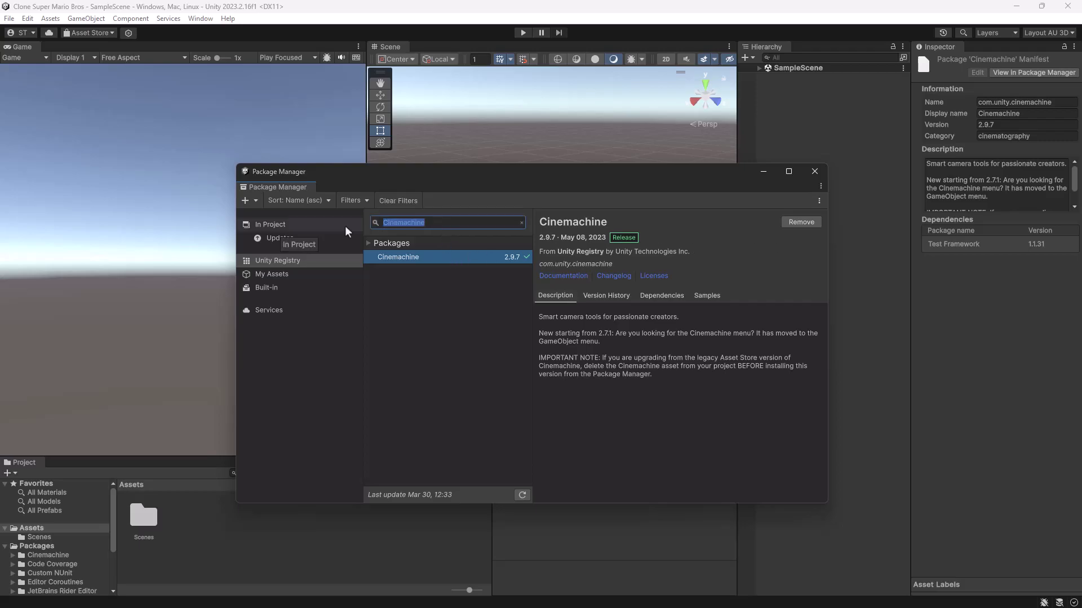
pyautogui.write('Univers')
pyautogui.write('al')
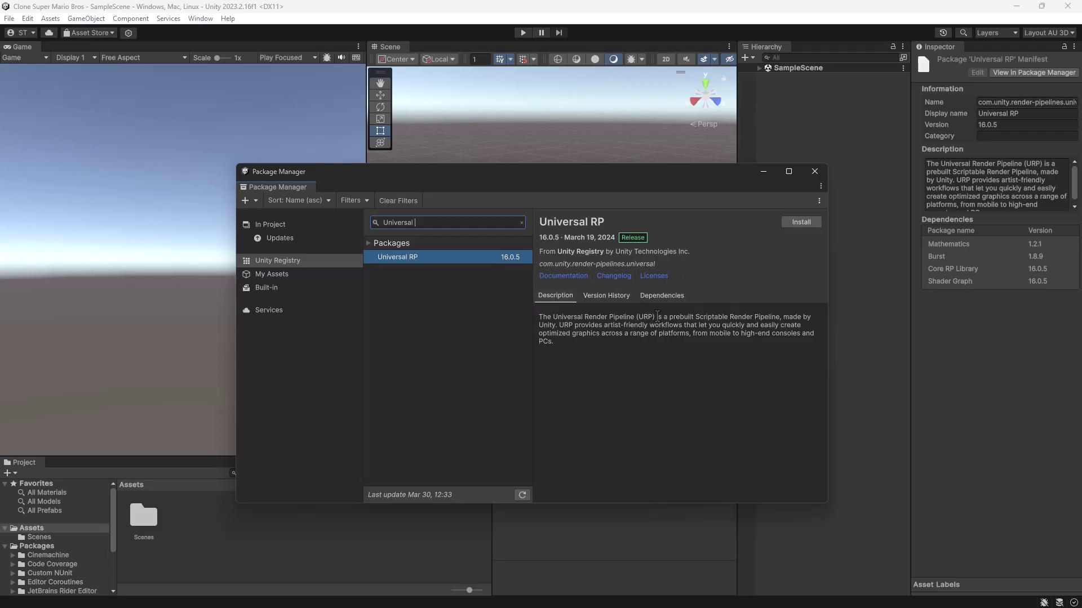
pyautogui.click(801, 224)
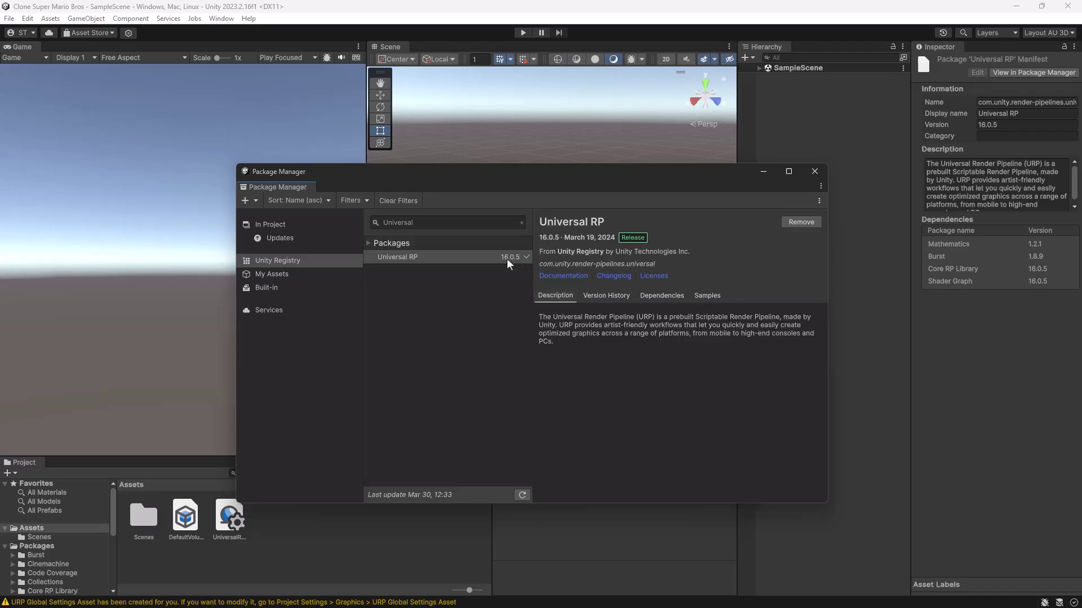
# List the In Project packages and select Cinemachine to confirm it and Universal RP are installed
pyautogui.click(279, 228)
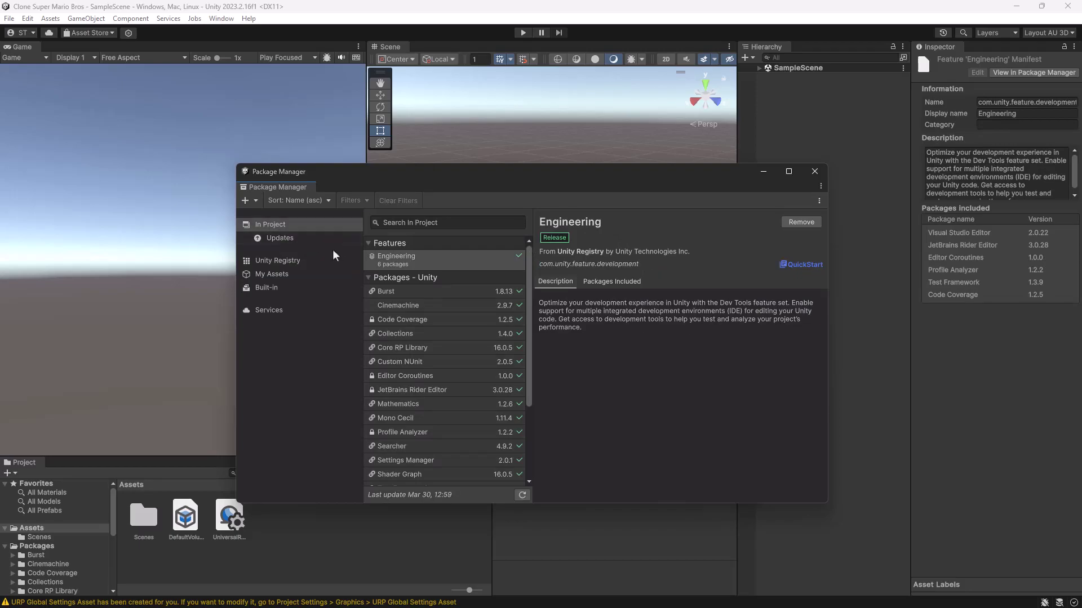
pyautogui.moveTo(527, 303); pyautogui.dragTo(521, 387)
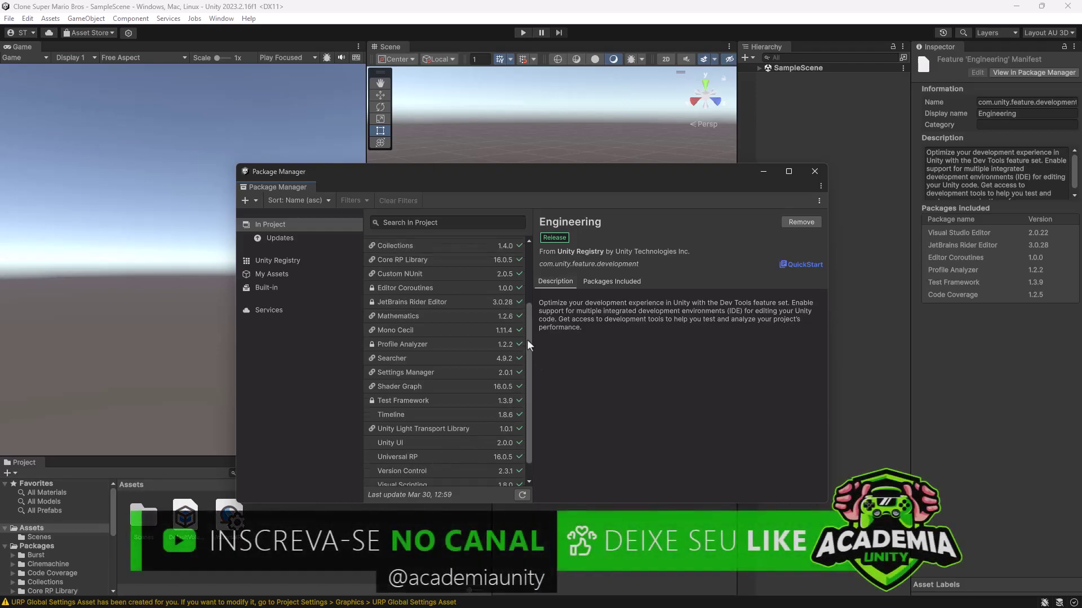
pyautogui.moveTo(524, 367); pyautogui.dragTo(485, 291)
pyautogui.click(451, 280)
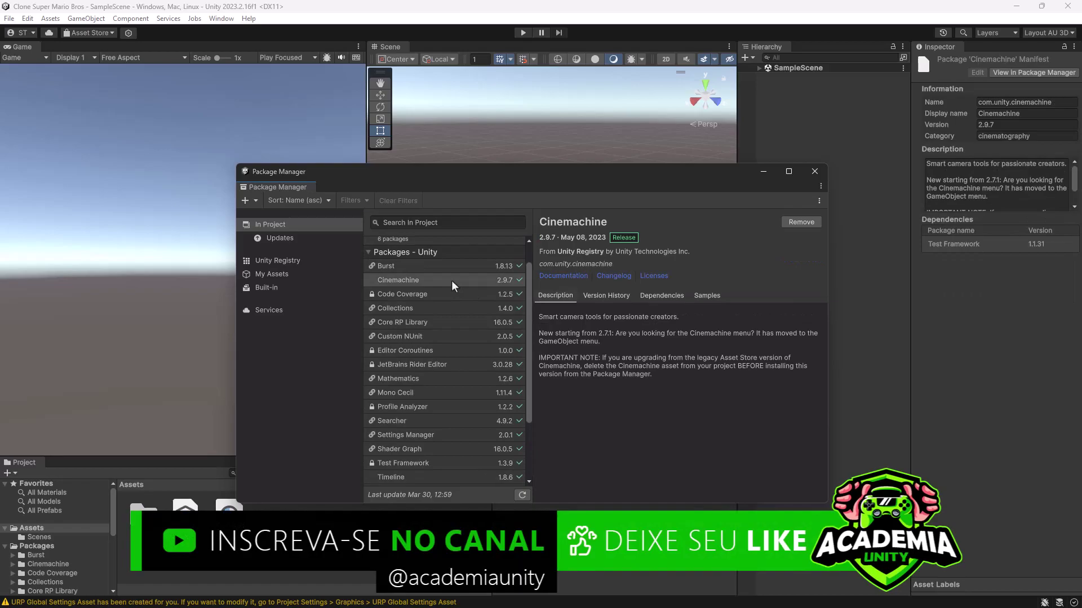